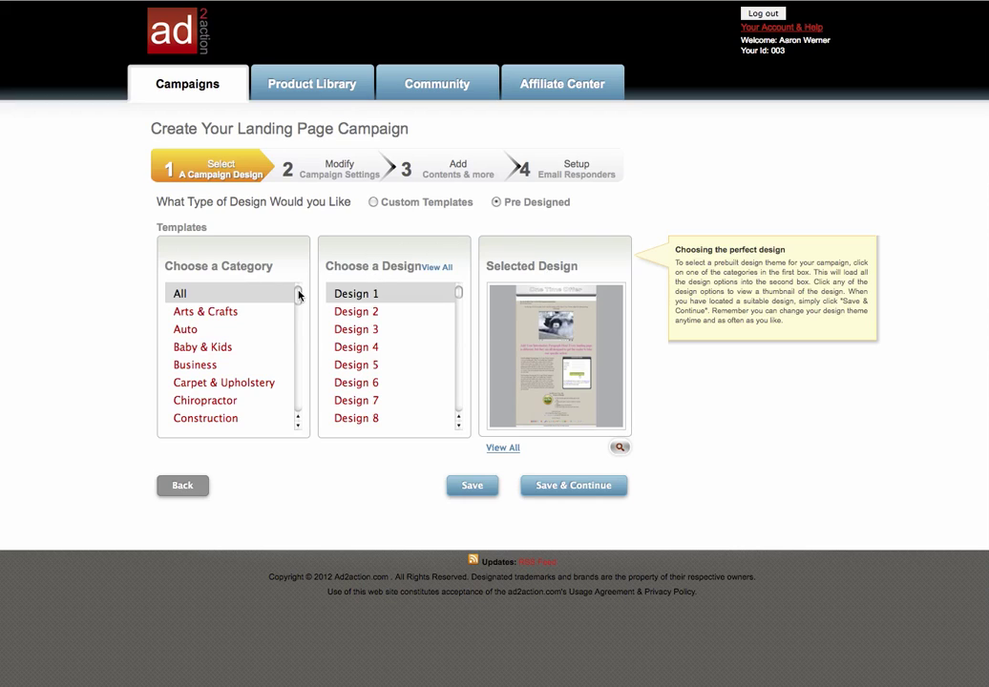
Choose the Real Estate category and preview its pre-made designs between Design 26 and Design 74, ending on Design 72.
{"action": "left_click_drag", "start_coordinate": [299, 293], "coordinate": [299, 375]}
{"action": "left_click", "coordinate": [219, 405]}
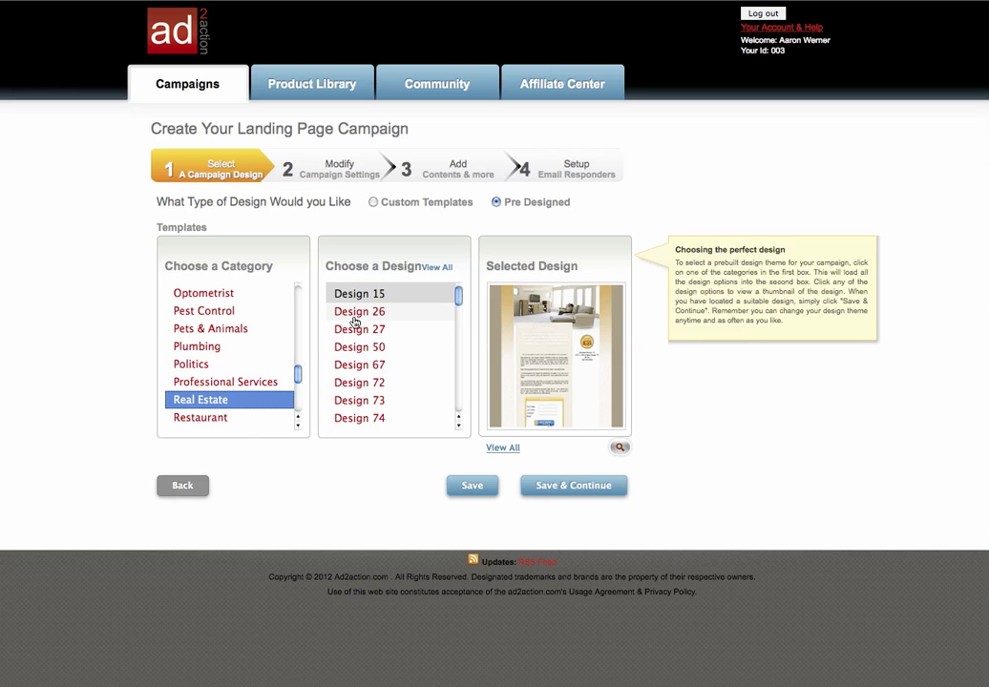
{"action": "left_click", "coordinate": [353, 313]}
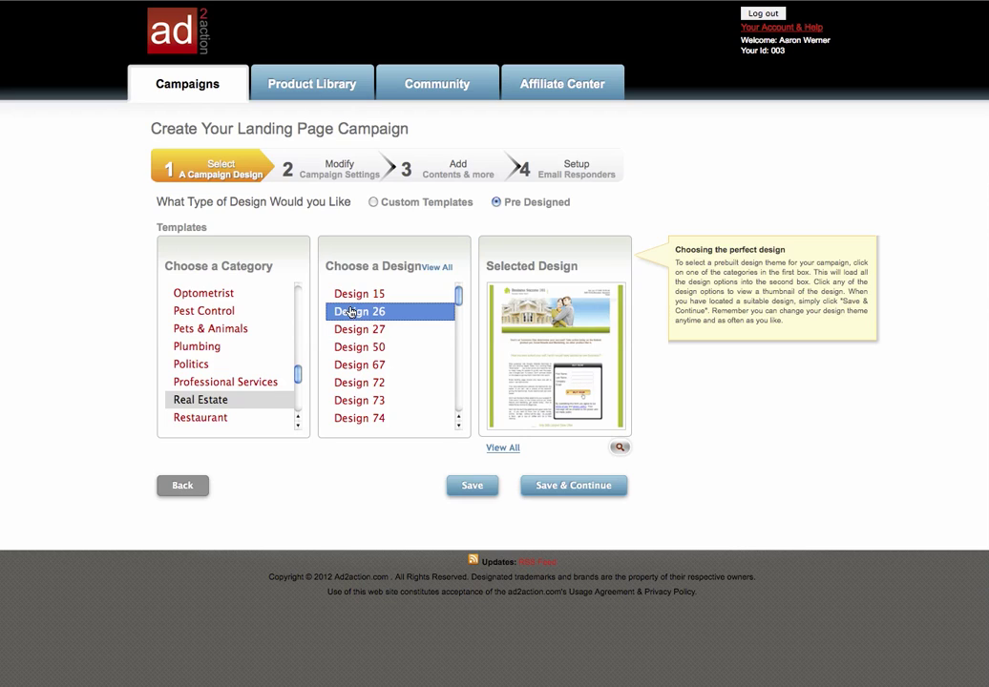
{"action": "left_click", "coordinate": [354, 329]}
{"action": "key", "text": "Down"}
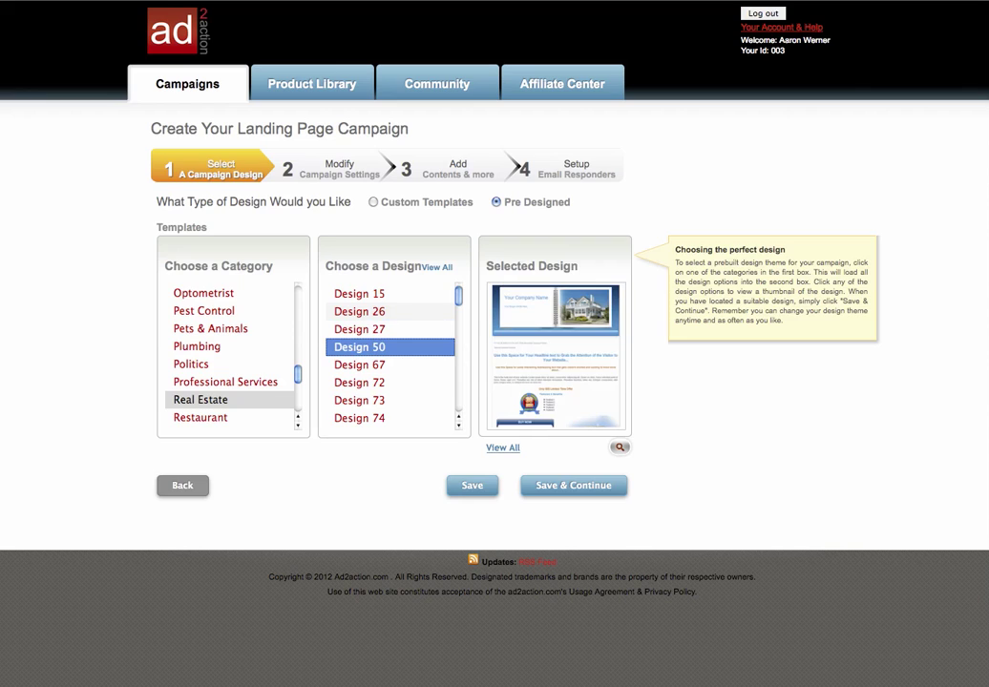
{"action": "key", "text": "Down"}
{"action": "key", "text": "Down"}
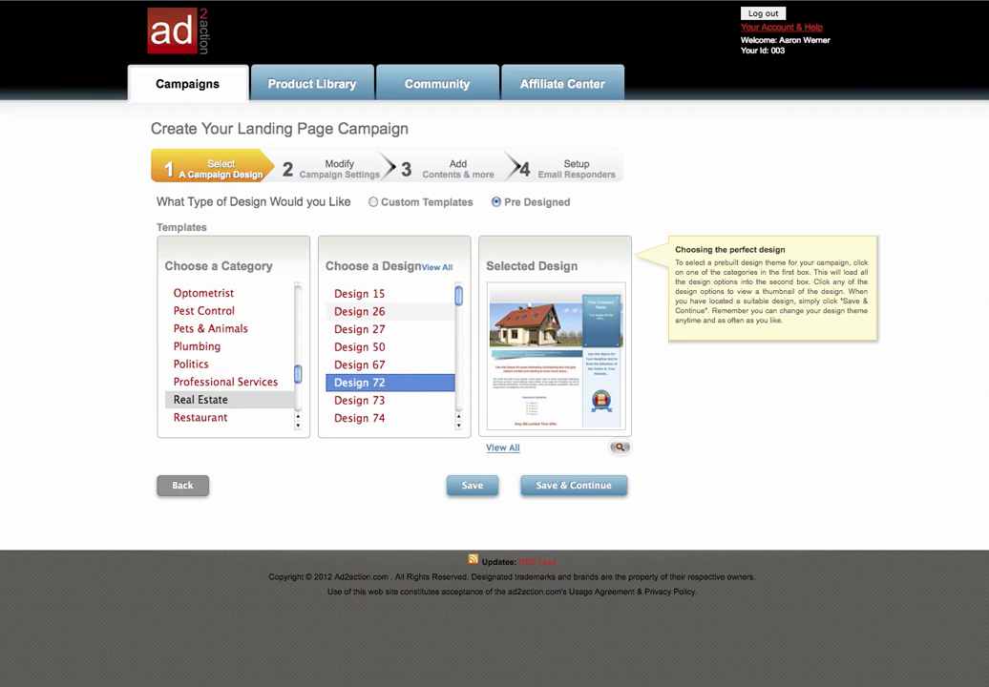
{"action": "key", "text": "Down"}
{"action": "key", "text": "Down"}
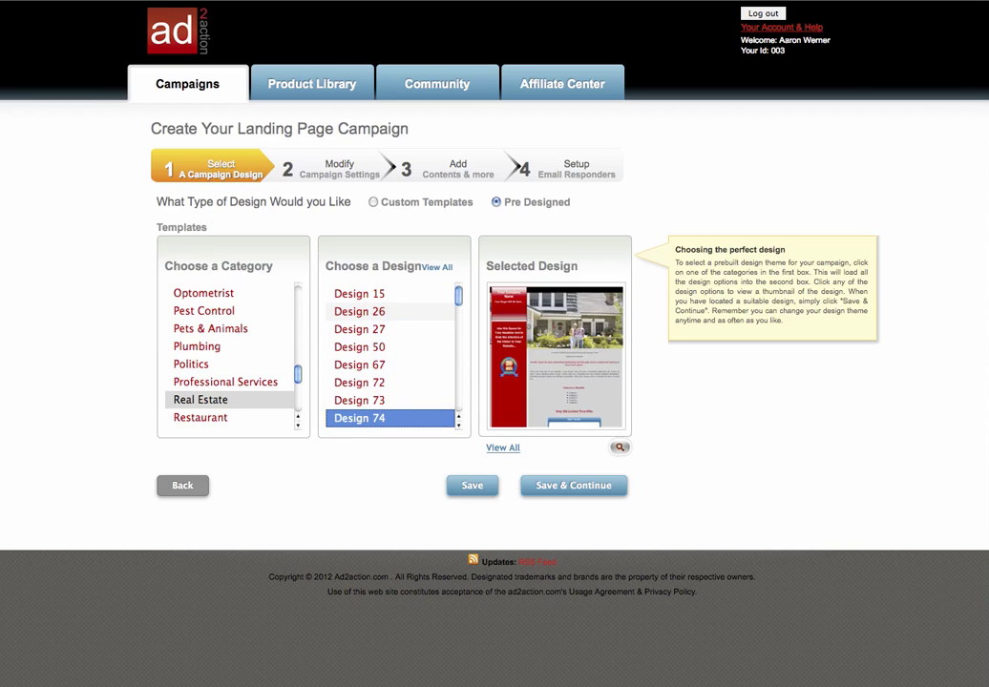
{"action": "key", "text": "Up"}
{"action": "key", "text": "Up"}
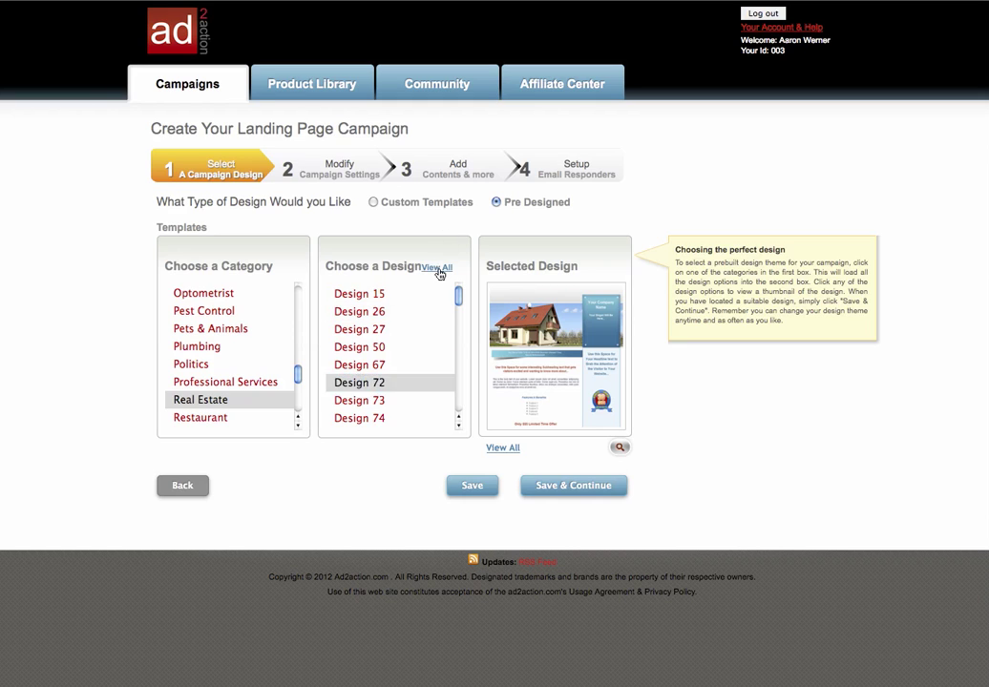
Look through the thumbnail gallery of all Real Estate templates and close it.
{"action": "left_click", "coordinate": [438, 270]}
{"action": "left_click_drag", "start_coordinate": [802, 203], "coordinate": [803, 544]}
{"action": "left_click_drag", "start_coordinate": [805, 487], "coordinate": [780, 168]}
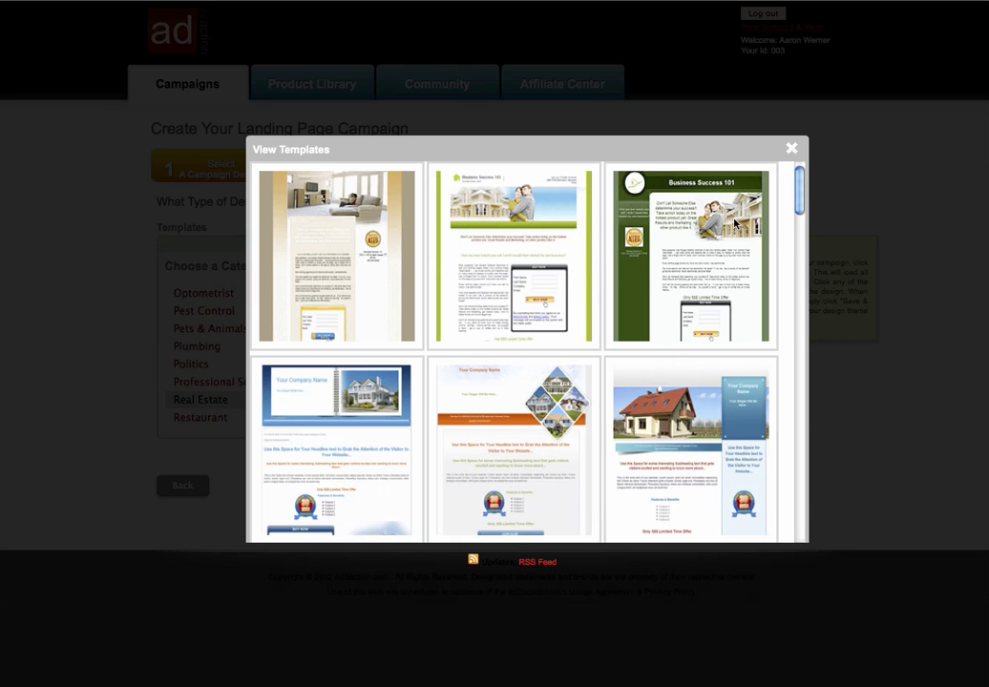
{"action": "left_click", "coordinate": [791, 149]}
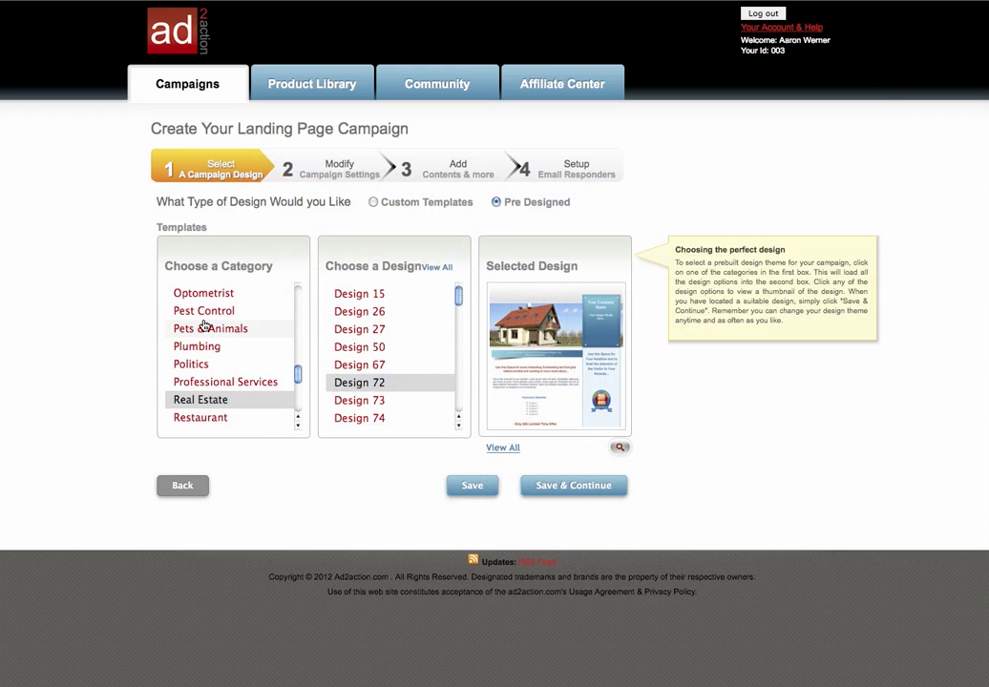
Set the category to All, look through the gallery of every available template, and close it.
{"action": "left_click_drag", "start_coordinate": [300, 377], "coordinate": [297, 292]}
{"action": "left_click", "coordinate": [186, 296]}
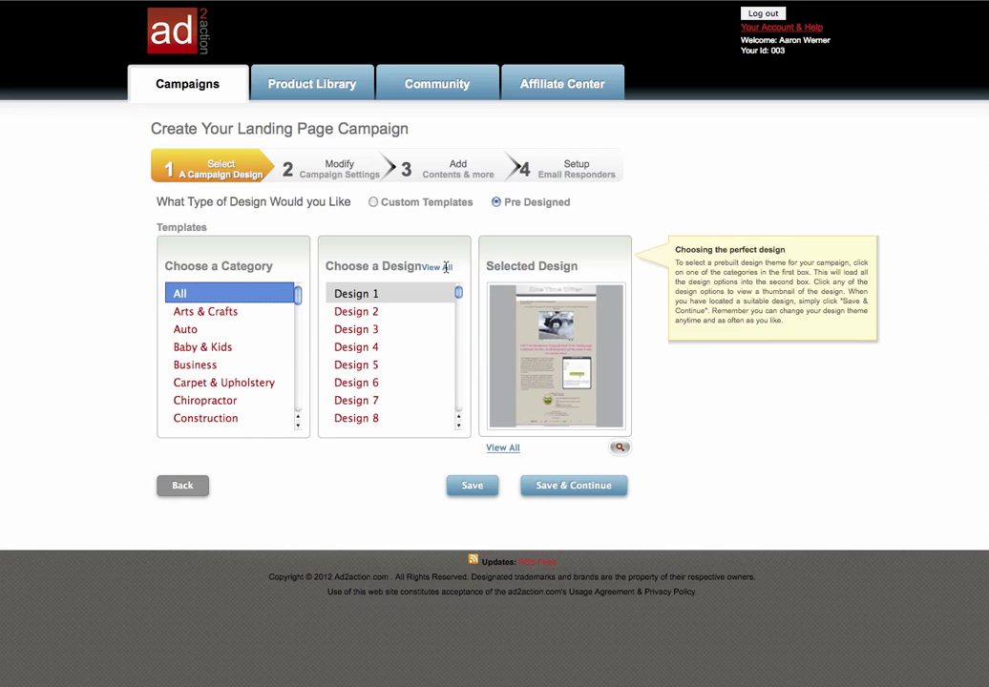
{"action": "left_click", "coordinate": [445, 268]}
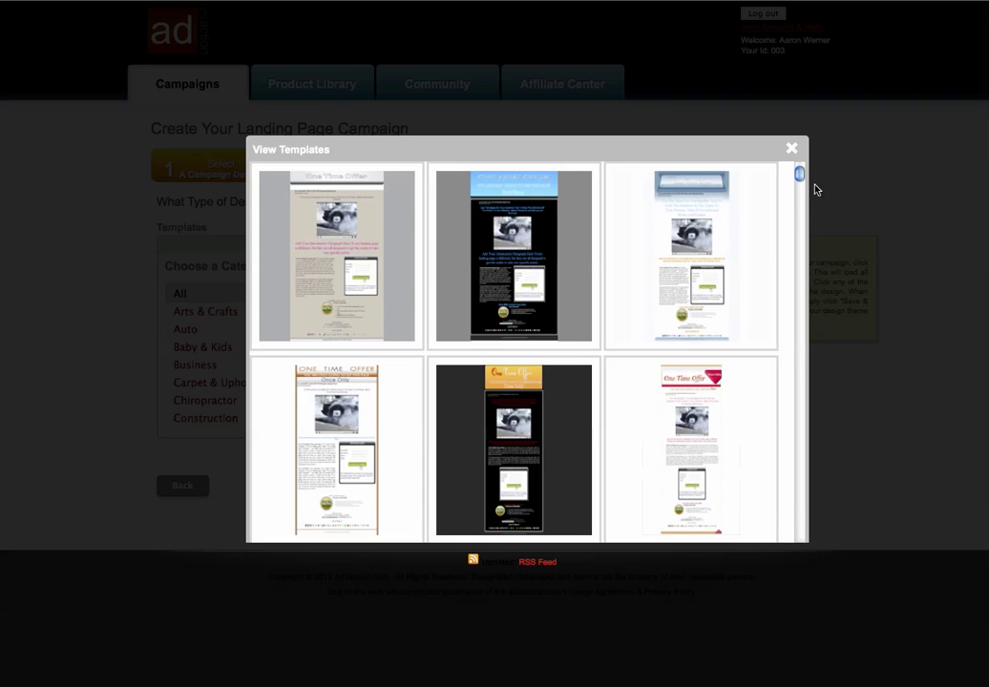
{"action": "left_click_drag", "start_coordinate": [801, 192], "coordinate": [791, 396]}
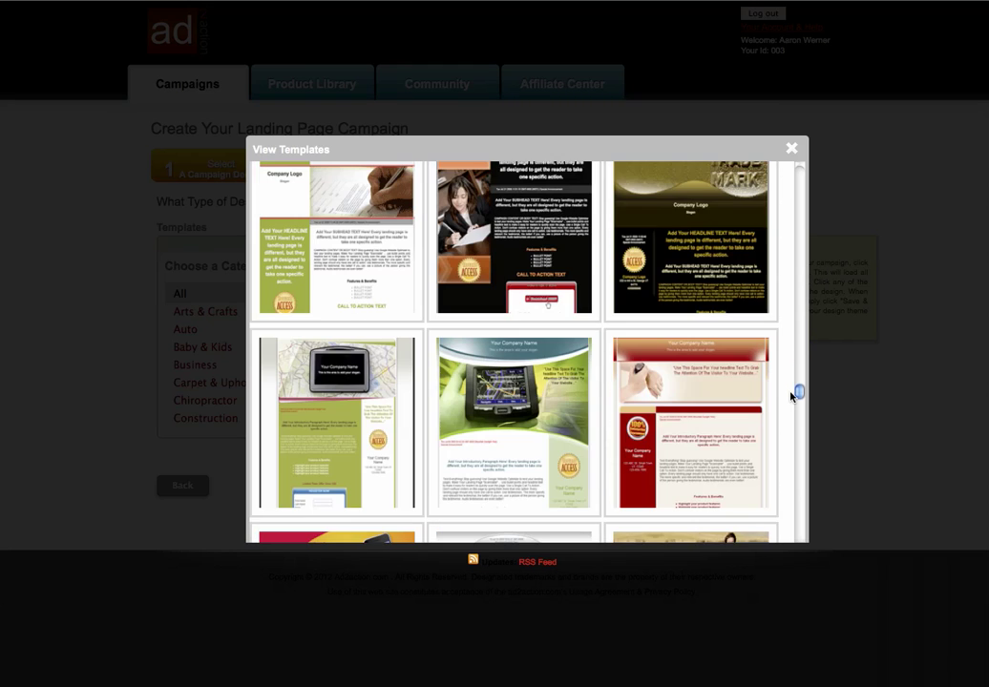
{"action": "left_click", "coordinate": [792, 153]}
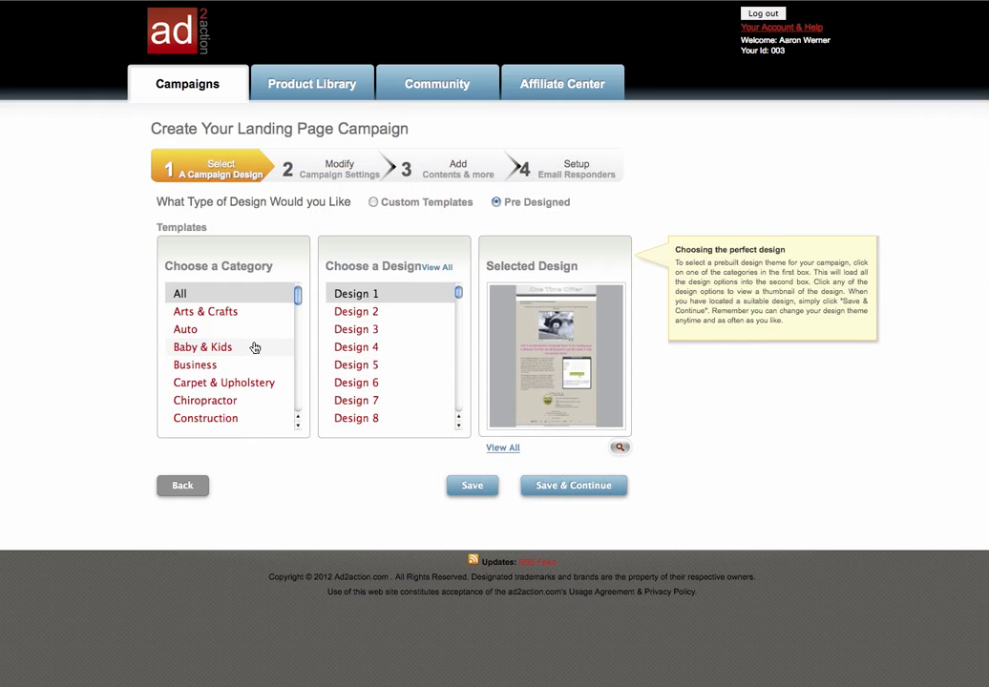
Choose the Business category and preview its designs one by one from Design 12 through Design 163, returning to Design 157.
{"action": "left_click", "coordinate": [210, 366]}
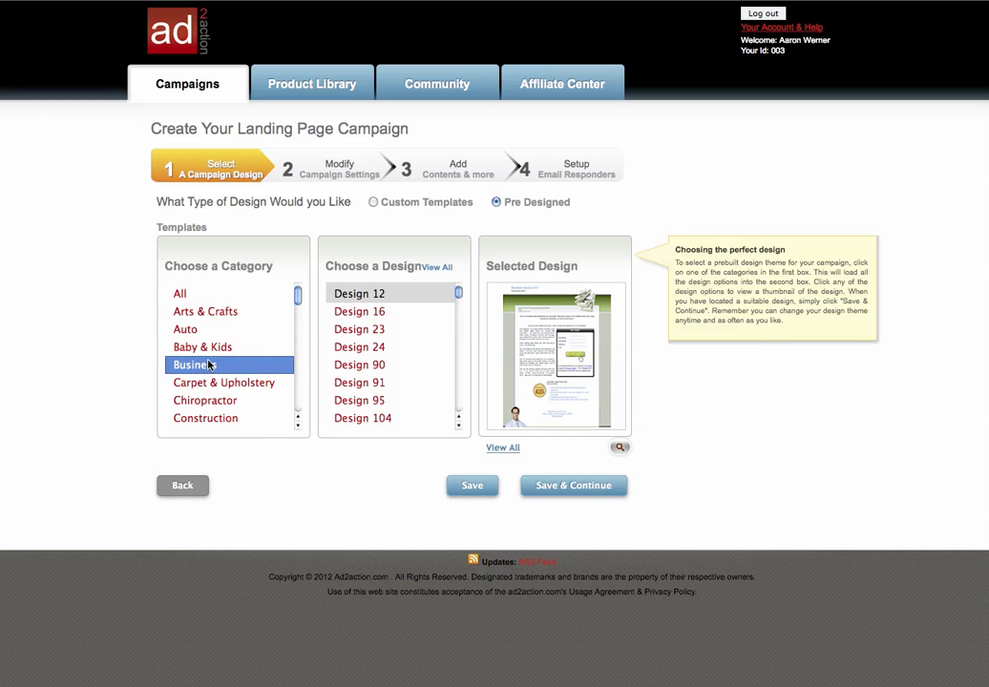
{"action": "left_click", "coordinate": [344, 299]}
{"action": "key", "text": "Down"}
{"action": "key", "text": "Down"}
{"action": "key", "text": "Down"}
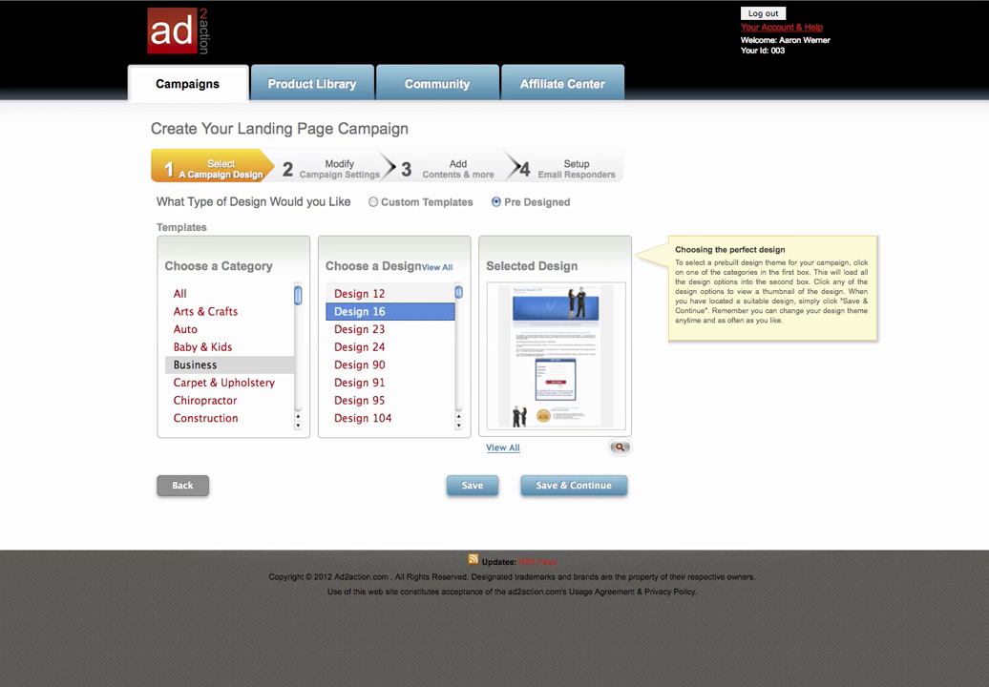
{"action": "key", "text": "Down"}
{"action": "key", "text": "Down"}
{"action": "key", "text": "Down"}
{"action": "key", "text": "Down"}
{"action": "key", "text": "Down"}
{"action": "key", "text": "Down"}
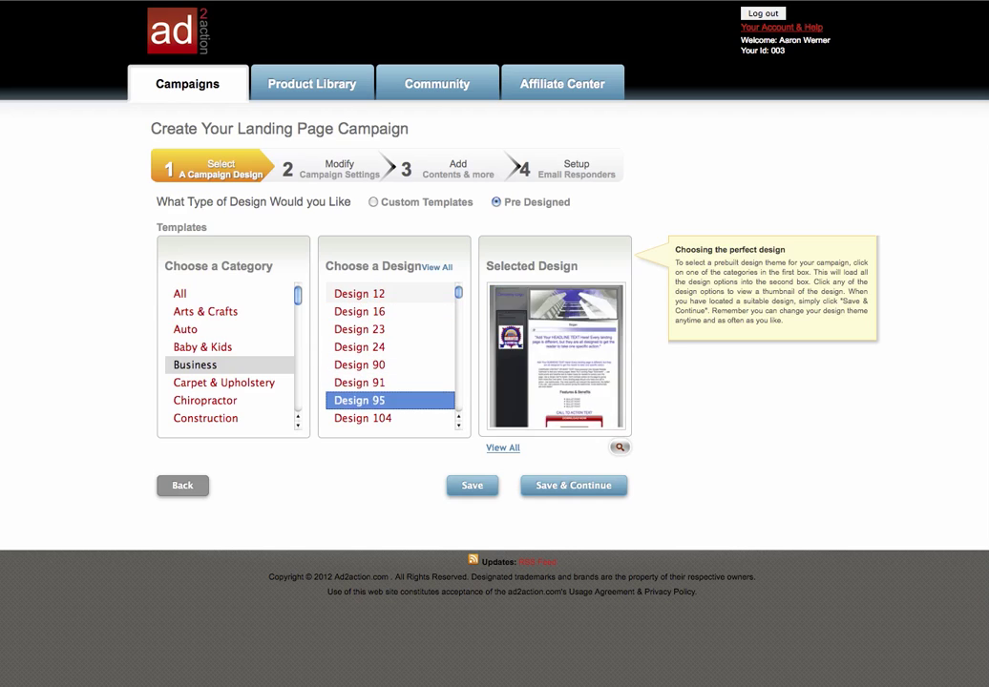
{"action": "key", "text": "Up"}
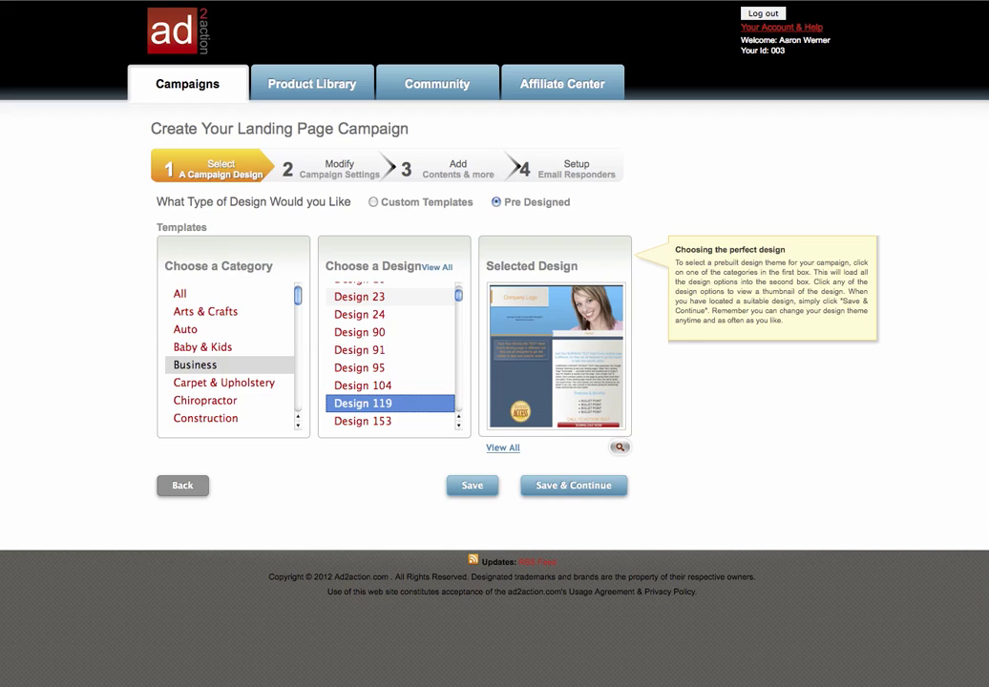
{"action": "key", "text": "Down"}
{"action": "key", "text": "Down"}
{"action": "key", "text": "Down"}
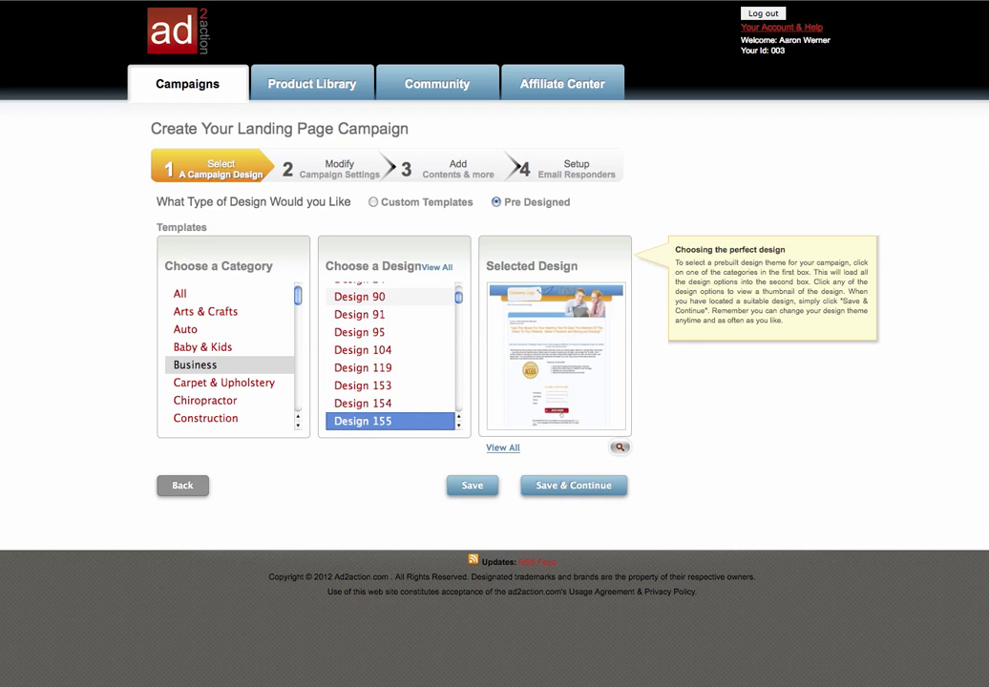
{"action": "key", "text": "Up"}
{"action": "key", "text": "Down"}
{"action": "key", "text": "Down"}
{"action": "key", "text": "Down"}
{"action": "key", "text": "Down"}
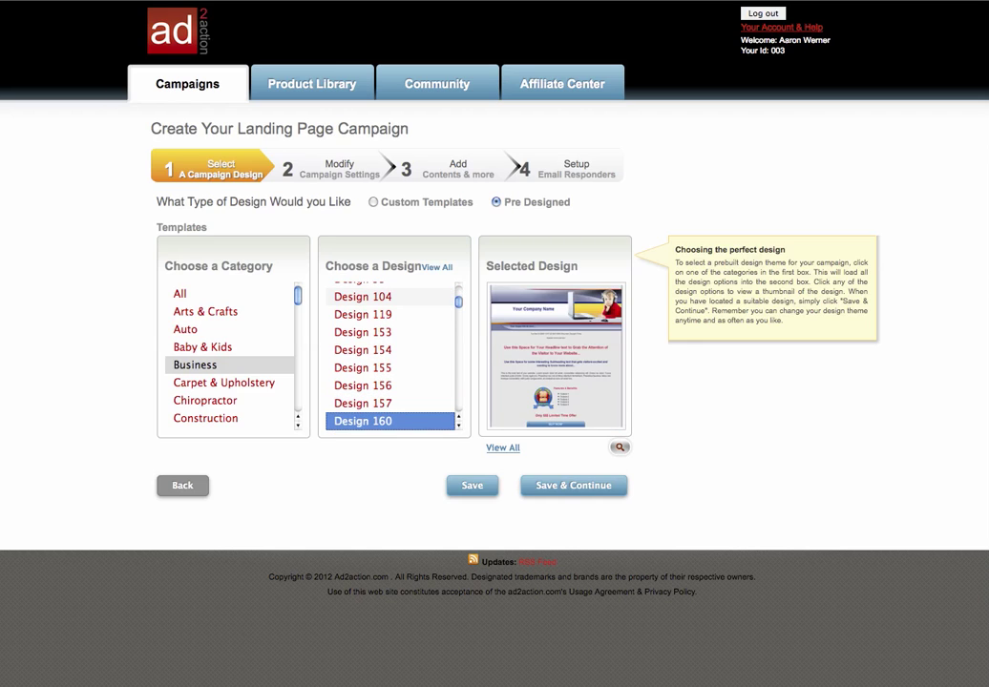
{"action": "key", "text": "Down"}
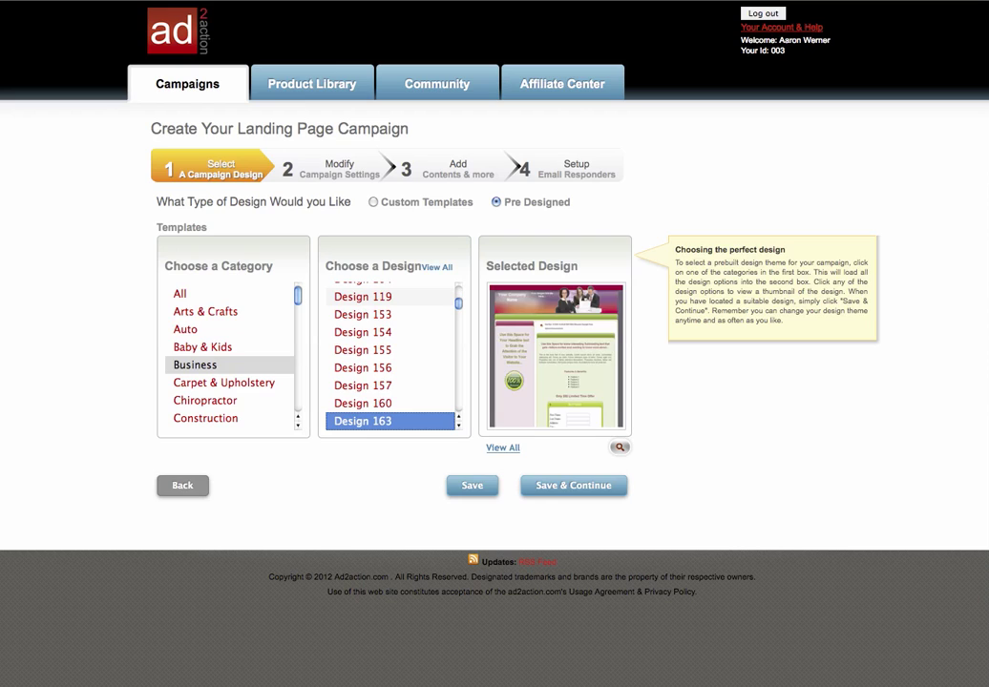
{"action": "key", "text": "Up"}
{"action": "key", "text": "Up"}
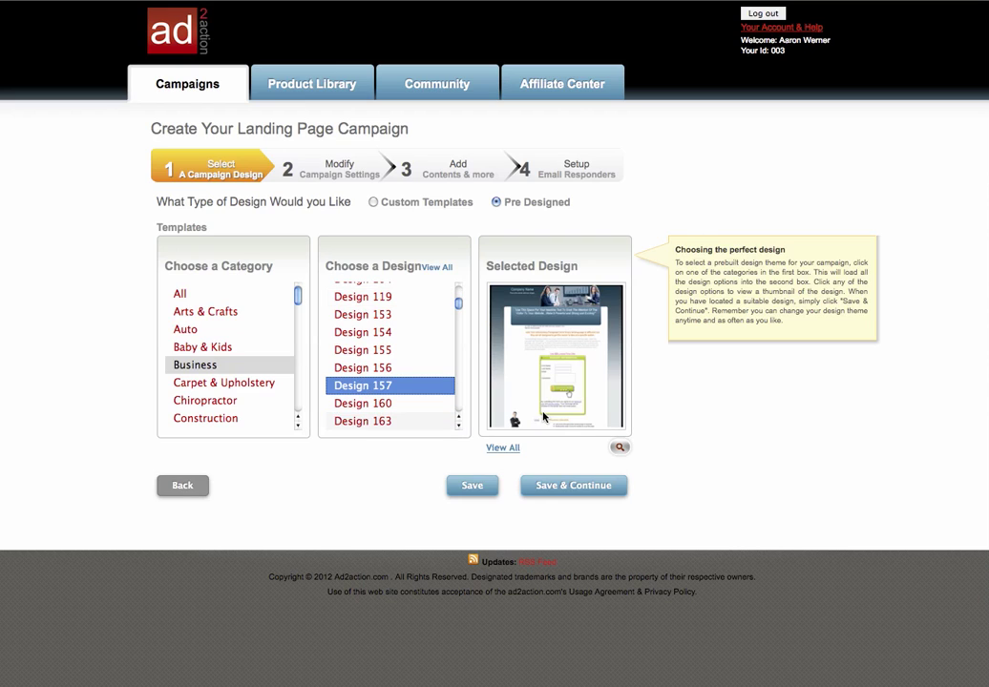
Preview the further Business designs up to Design 267 and examine the enlarged preview of that design.
{"action": "key", "text": "Down"}
{"action": "key", "text": "Down"}
{"action": "key", "text": "Down"}
{"action": "key", "text": "Down"}
{"action": "key", "text": "Down"}
{"action": "key", "text": "Down"}
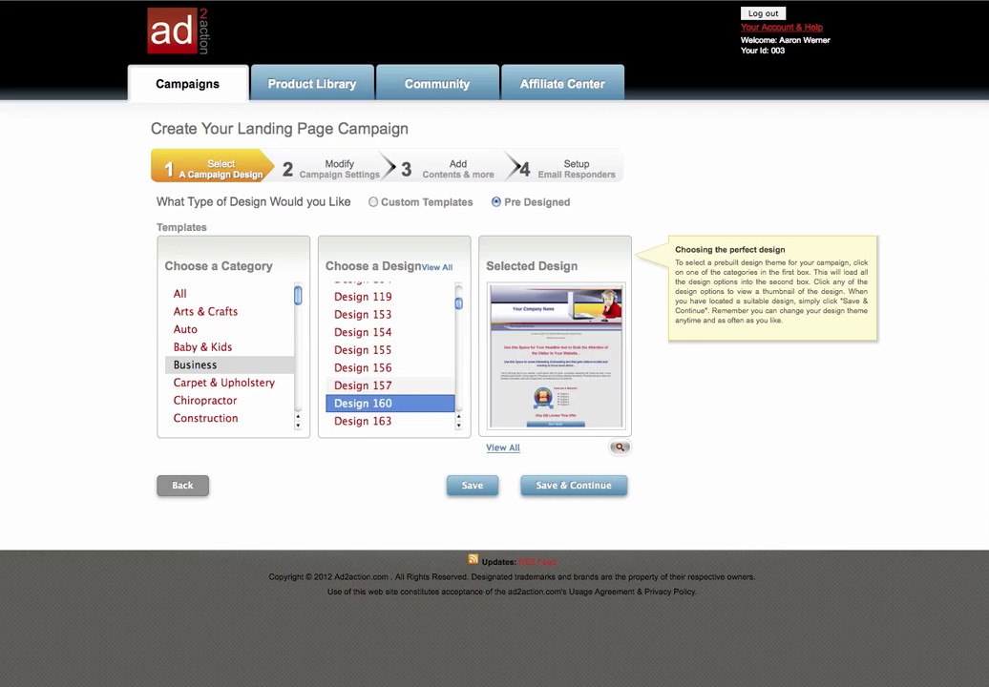
{"action": "key", "text": "Down"}
{"action": "key", "text": "Down"}
{"action": "key", "text": "Down"}
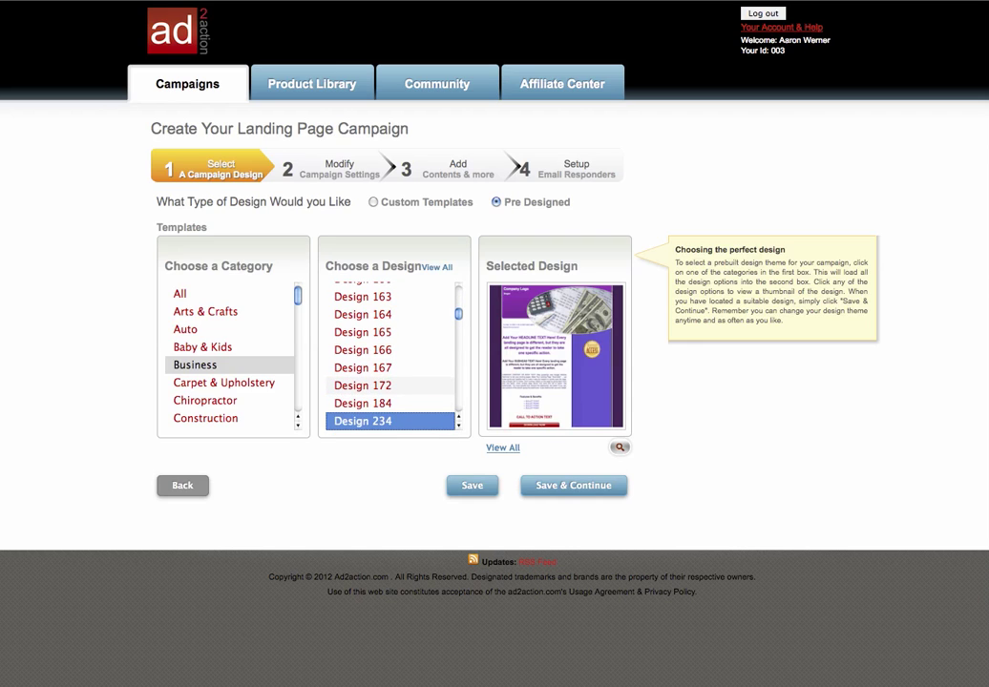
{"action": "key", "text": "Down"}
{"action": "key", "text": "Down"}
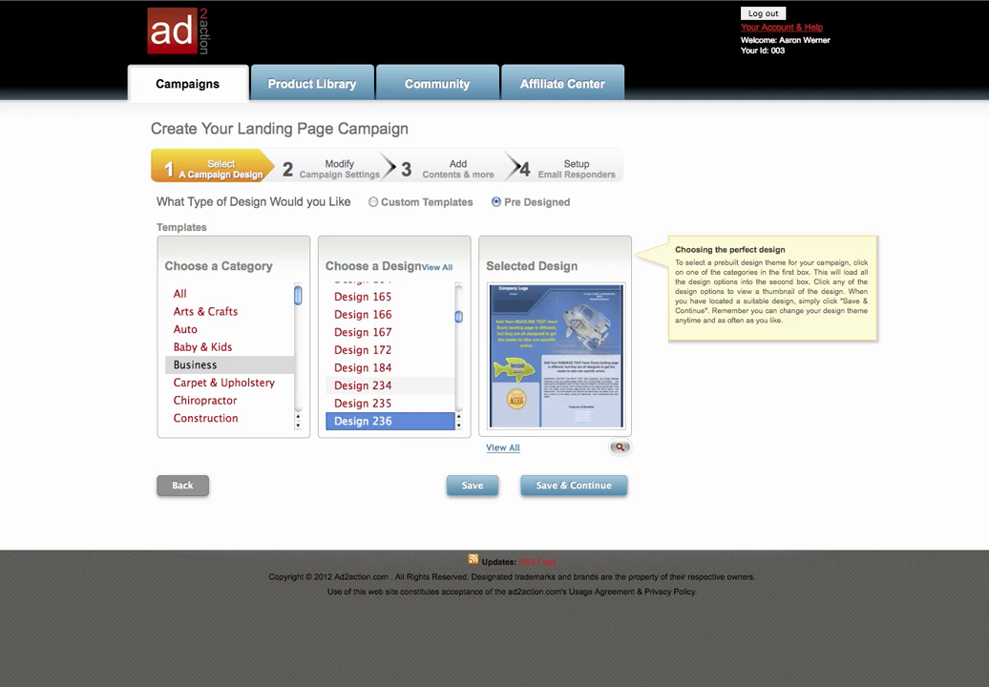
{"action": "key", "text": "Down"}
{"action": "key", "text": "Down"}
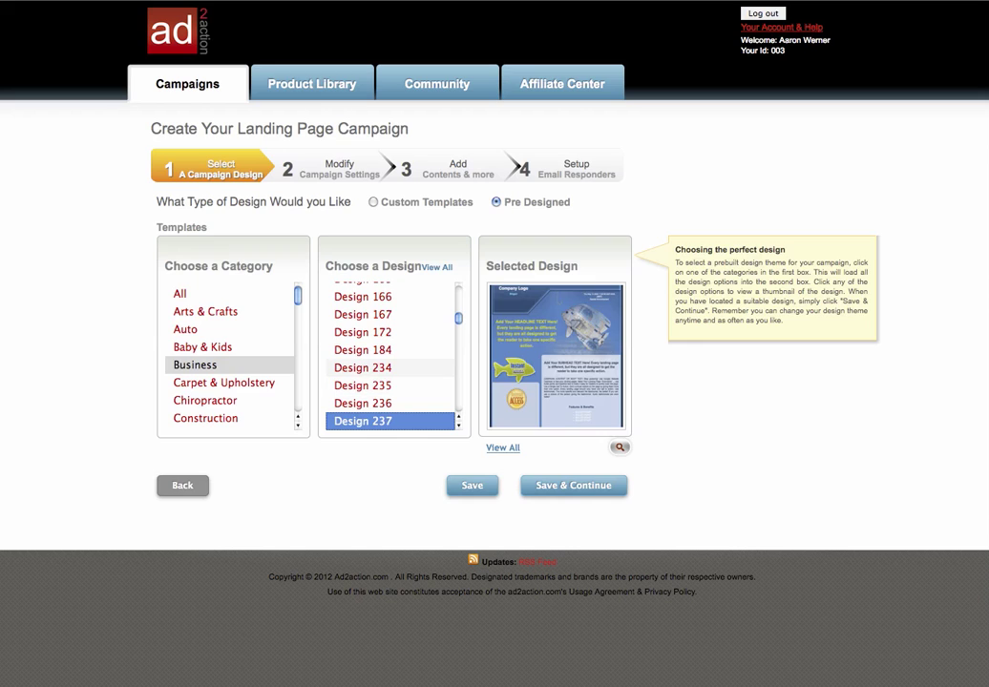
{"action": "key", "text": "Down"}
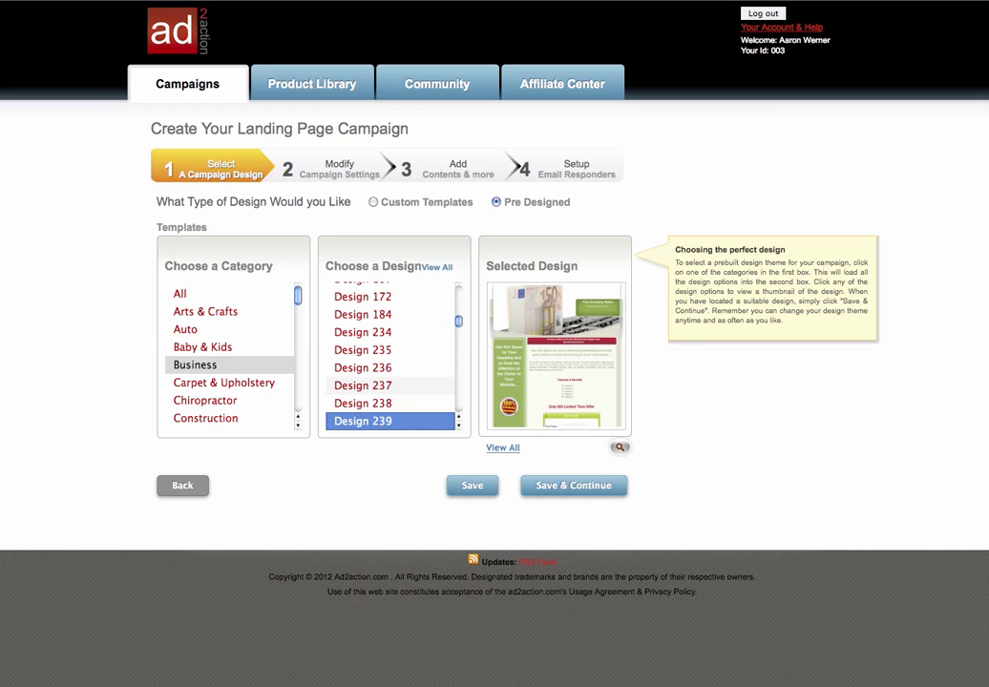
{"action": "key", "text": "Down"}
{"action": "key", "text": "Down"}
{"action": "key", "text": "Down"}
{"action": "key", "text": "Down"}
{"action": "key", "text": "Down"}
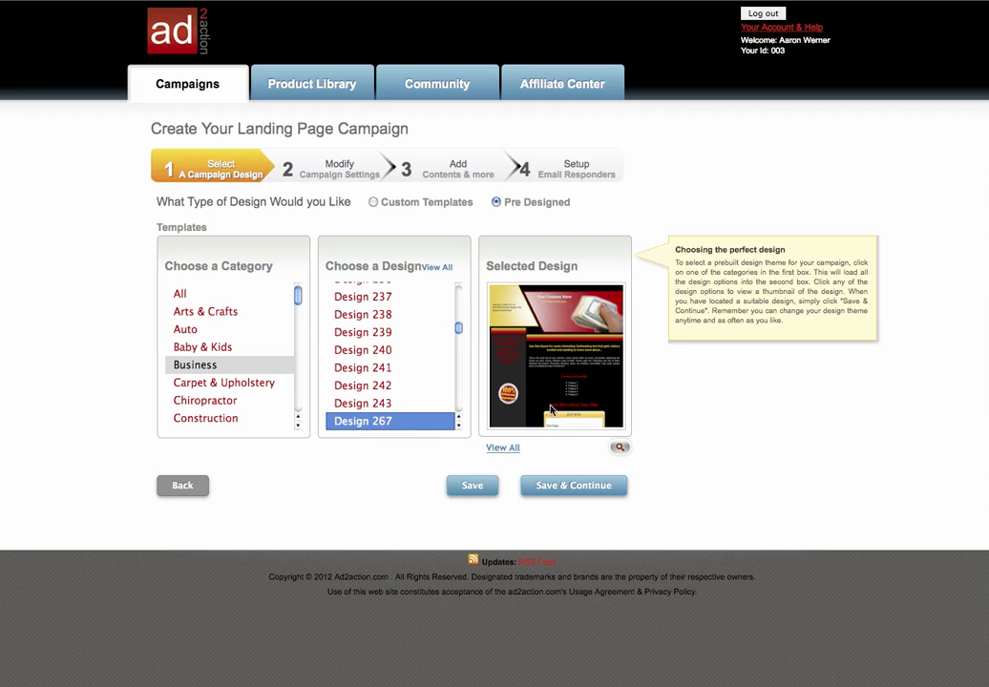
{"action": "left_click", "coordinate": [620, 449]}
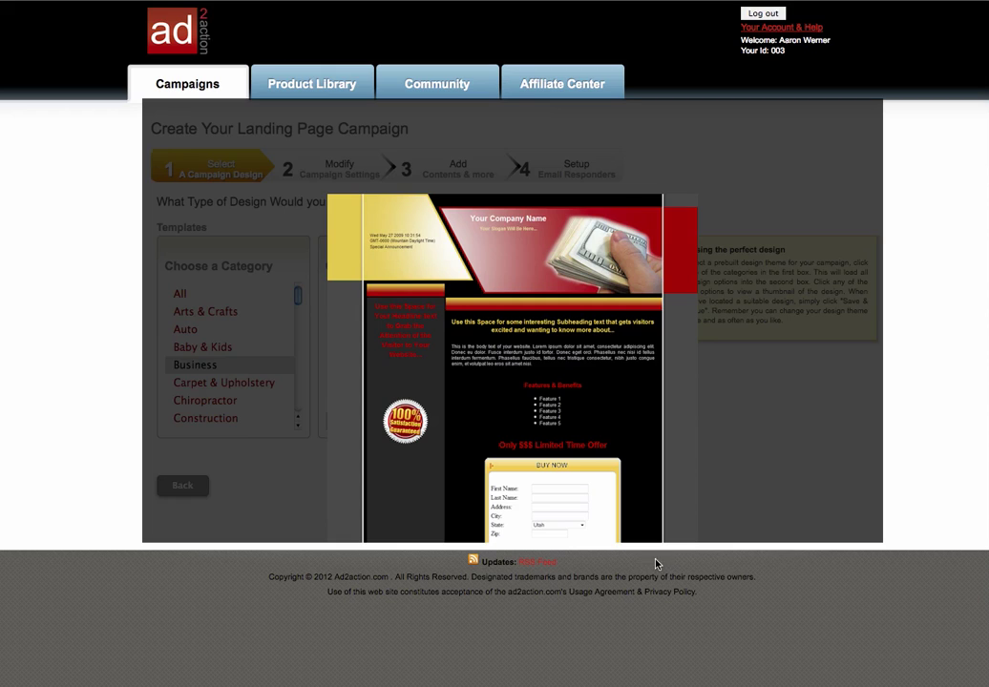
{"action": "left_click", "coordinate": [860, 533]}
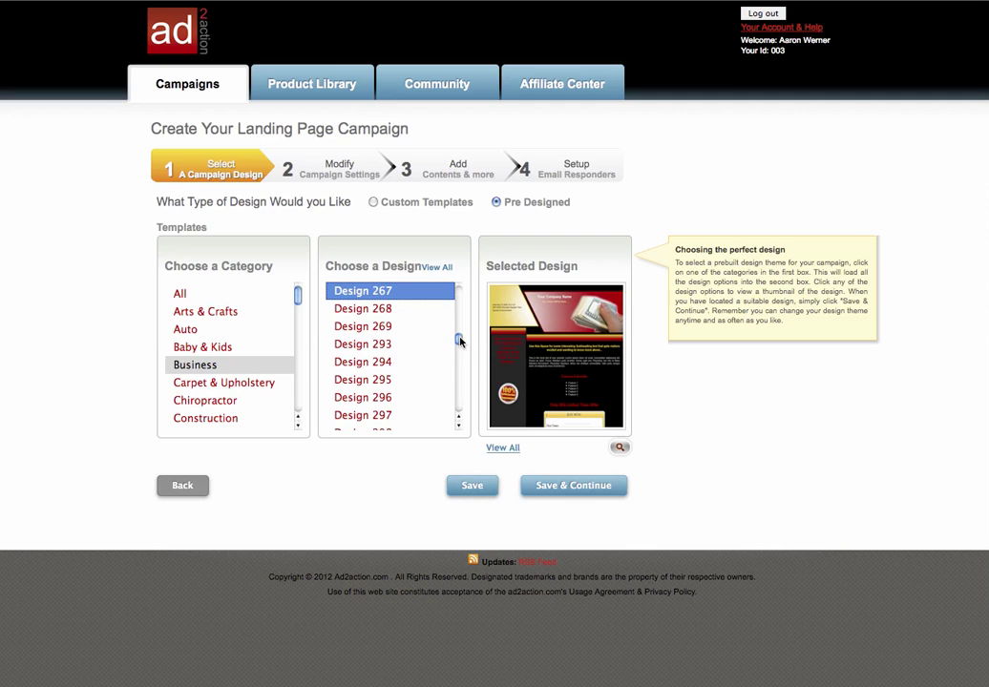
Compare Designs 682, 679, 675, 674 and 673 in the Business category, and select Design 156.
{"action": "left_click_drag", "start_coordinate": [459, 339], "coordinate": [455, 420]}
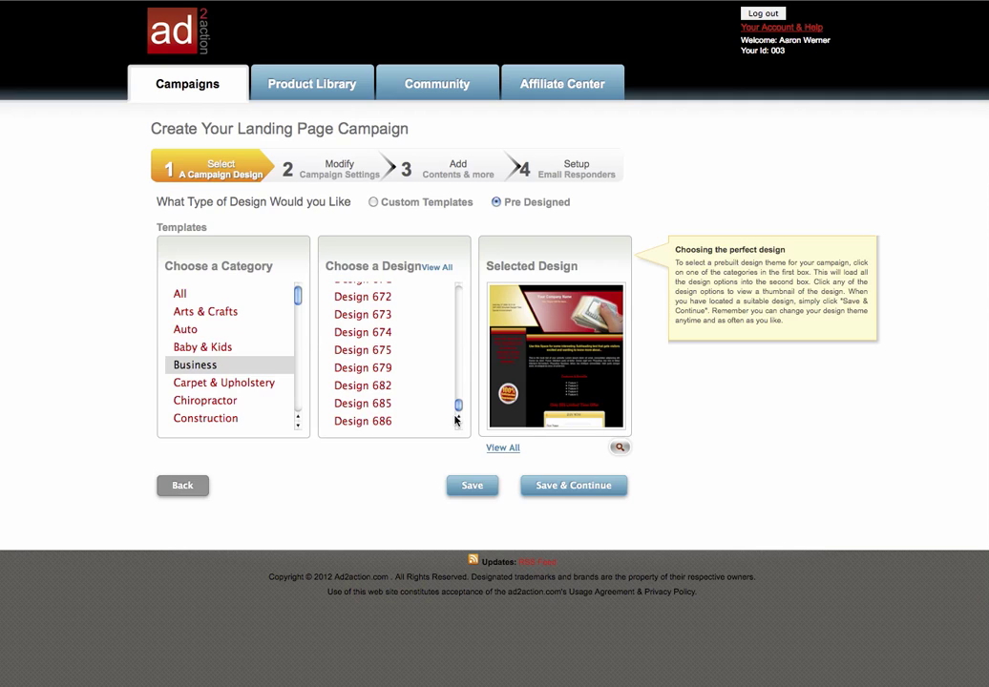
{"action": "left_click", "coordinate": [362, 386]}
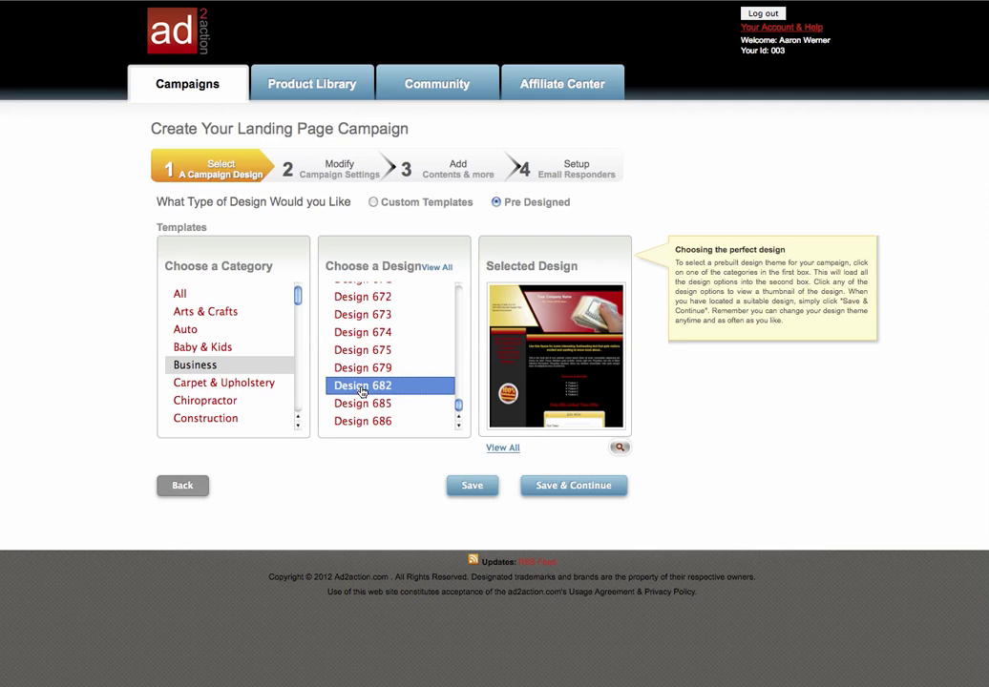
{"action": "left_click", "coordinate": [358, 370]}
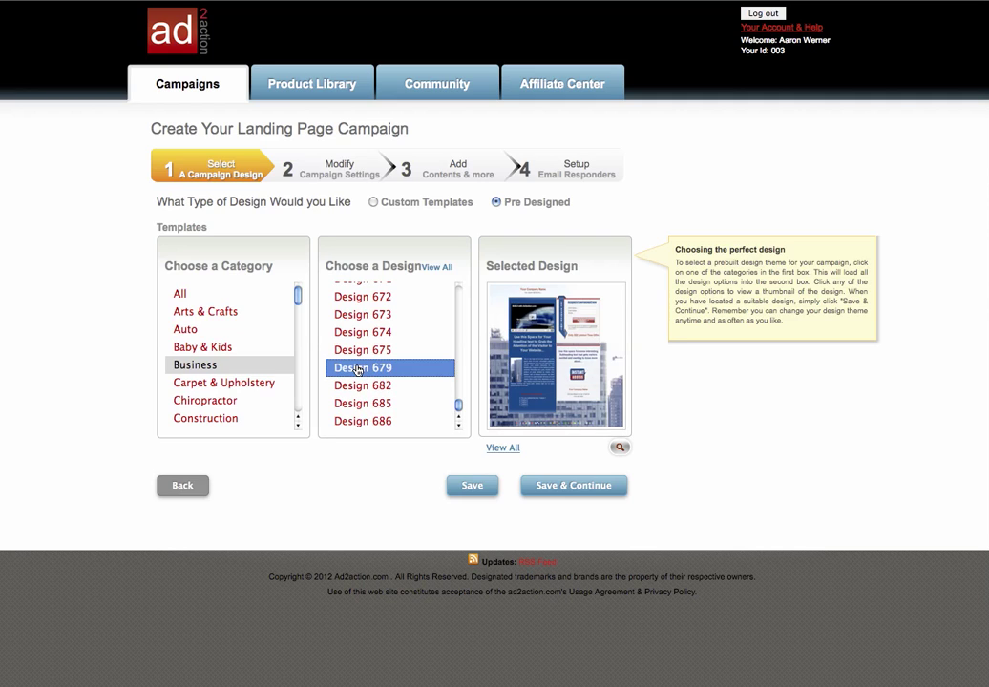
{"action": "left_click", "coordinate": [357, 351]}
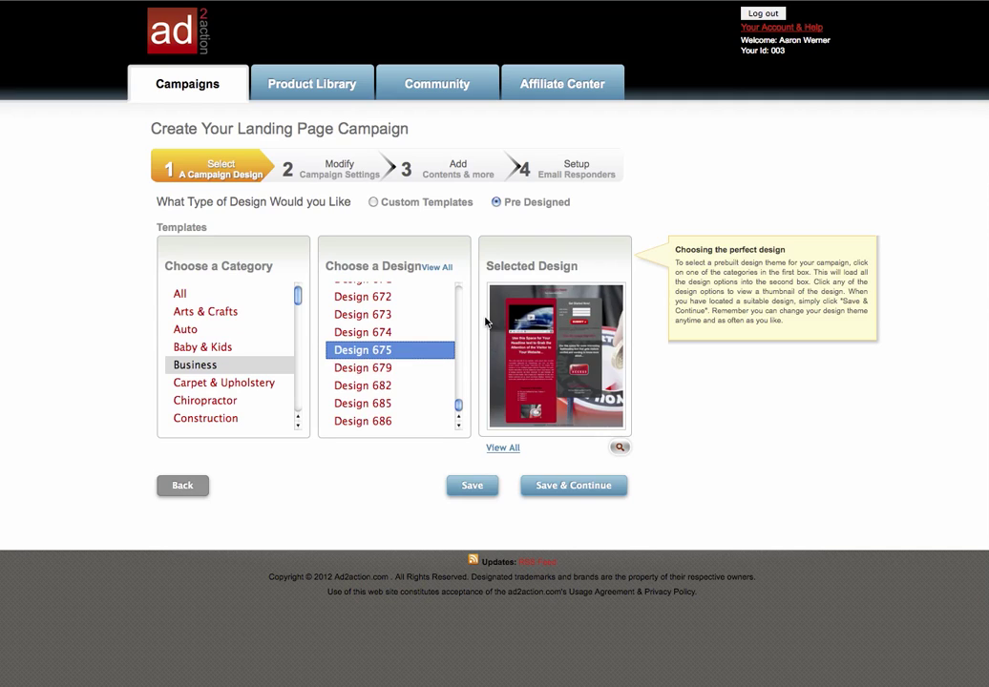
{"action": "left_click", "coordinate": [387, 336]}
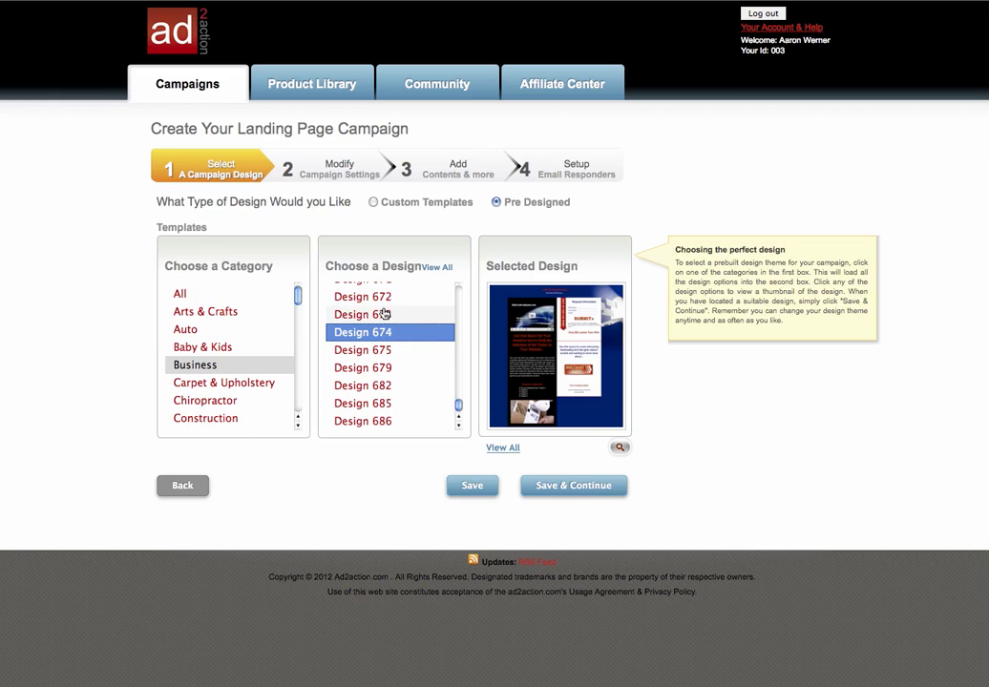
{"action": "left_click", "coordinate": [380, 314]}
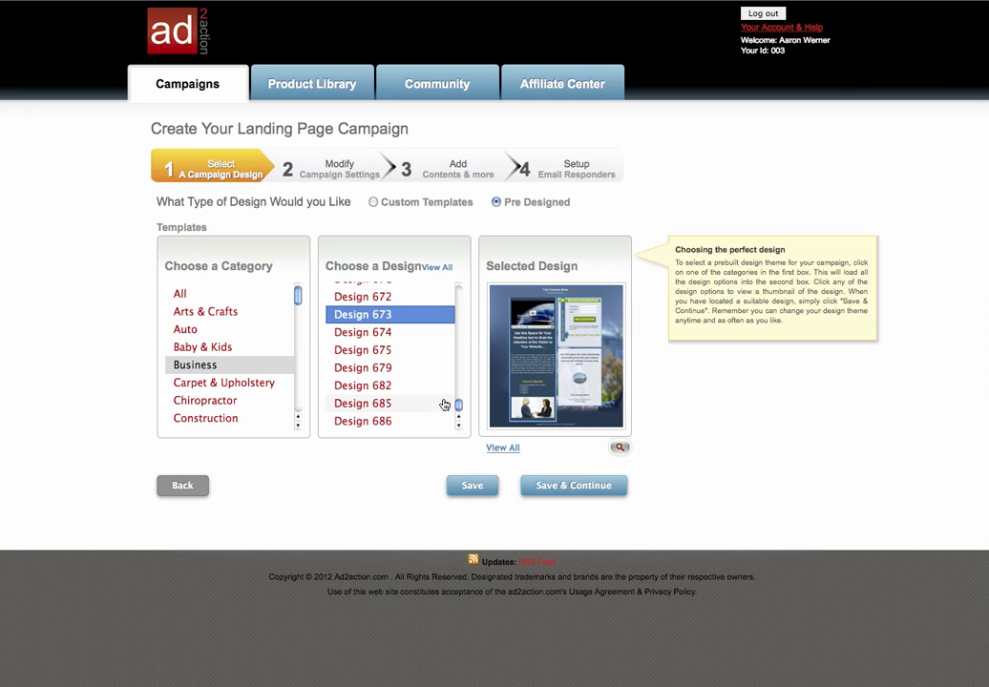
{"action": "left_click_drag", "start_coordinate": [458, 409], "coordinate": [438, 311]}
{"action": "left_click", "coordinate": [380, 311]}
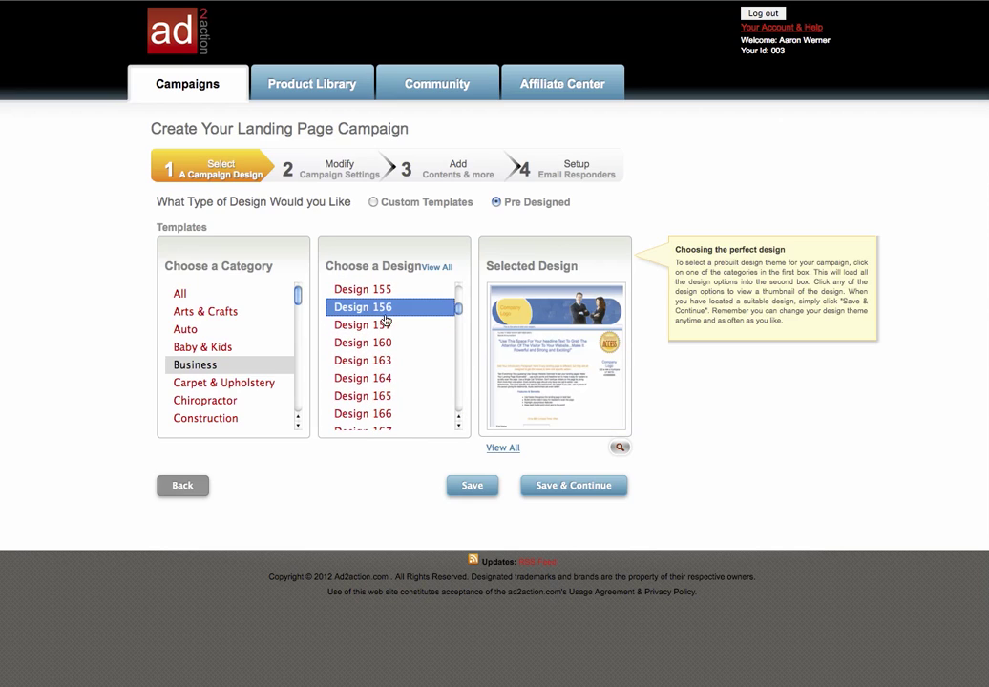
Preview Designs 160, 164, 165 and 166 in the Business category, and select Design 167.
{"action": "left_click", "coordinate": [545, 416]}
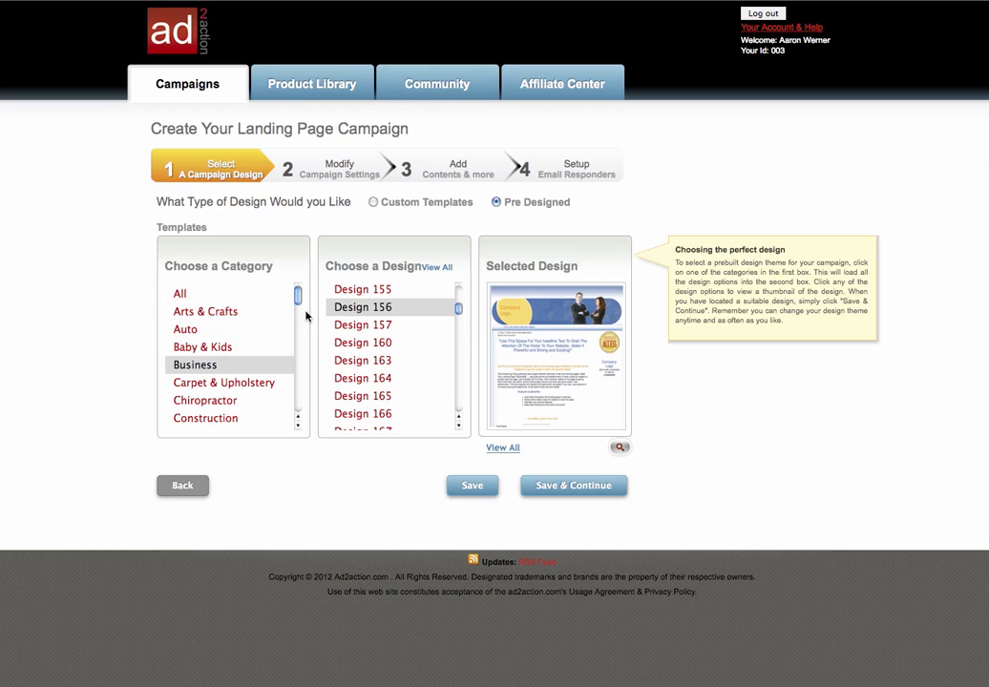
{"action": "left_click_drag", "start_coordinate": [301, 298], "coordinate": [305, 332]}
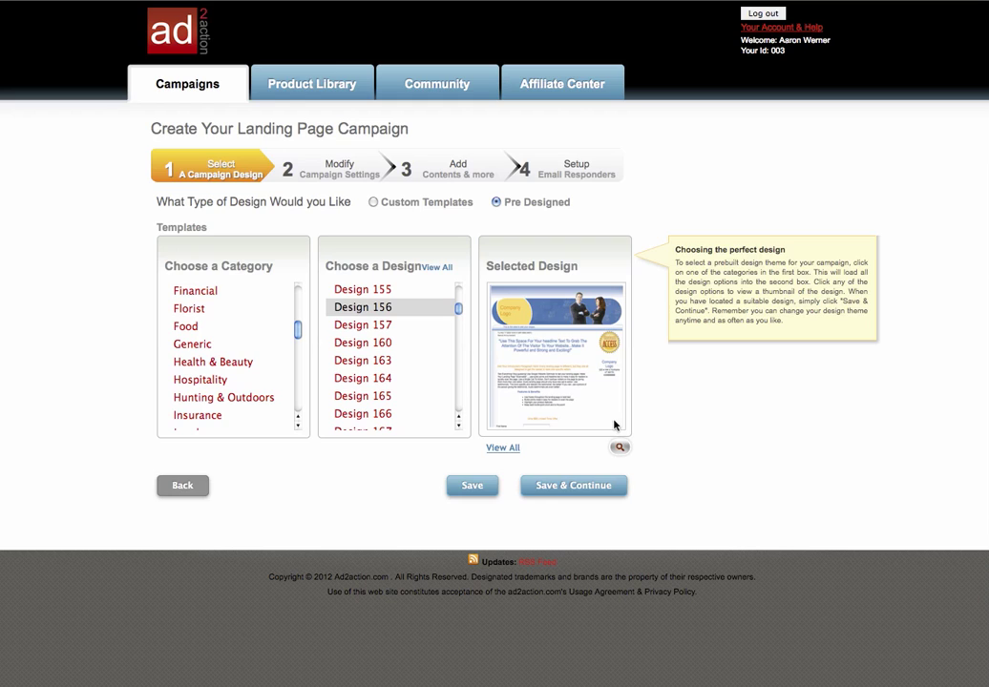
{"action": "left_click", "coordinate": [378, 343]}
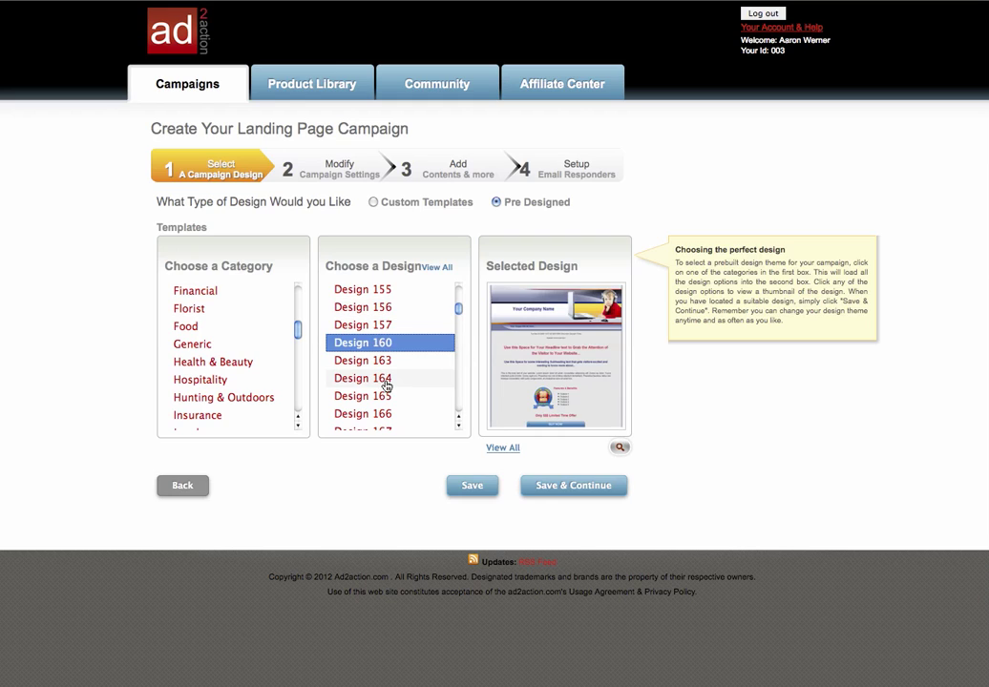
{"action": "left_click", "coordinate": [379, 378]}
{"action": "left_click", "coordinate": [370, 396]}
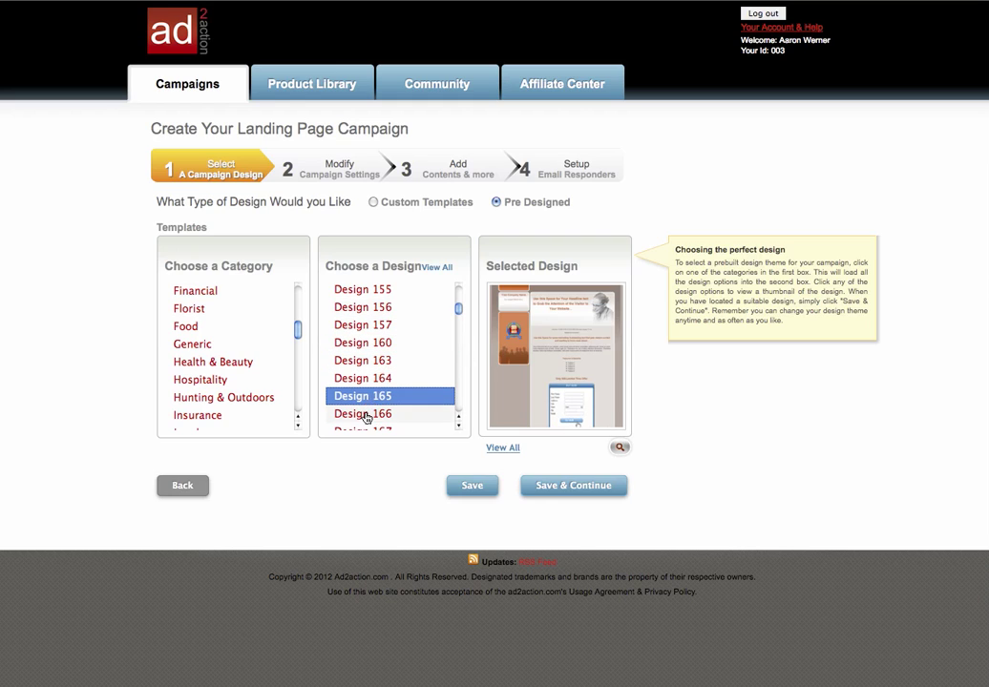
{"action": "left_click", "coordinate": [366, 417]}
{"action": "left_click", "coordinate": [363, 430]}
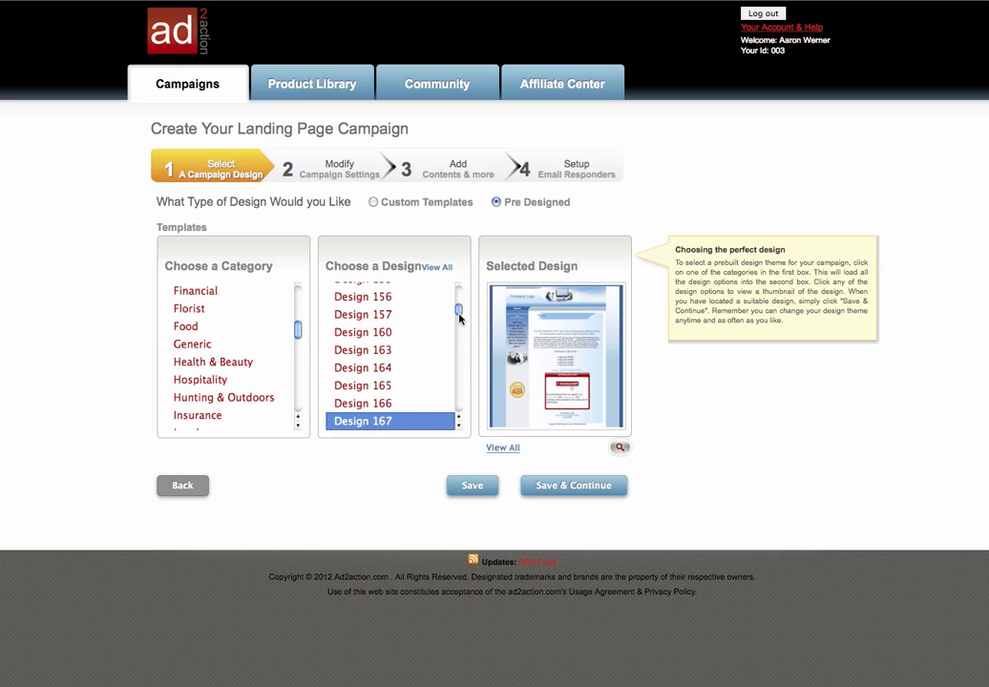
{"action": "left_click_drag", "start_coordinate": [459, 314], "coordinate": [462, 323]}
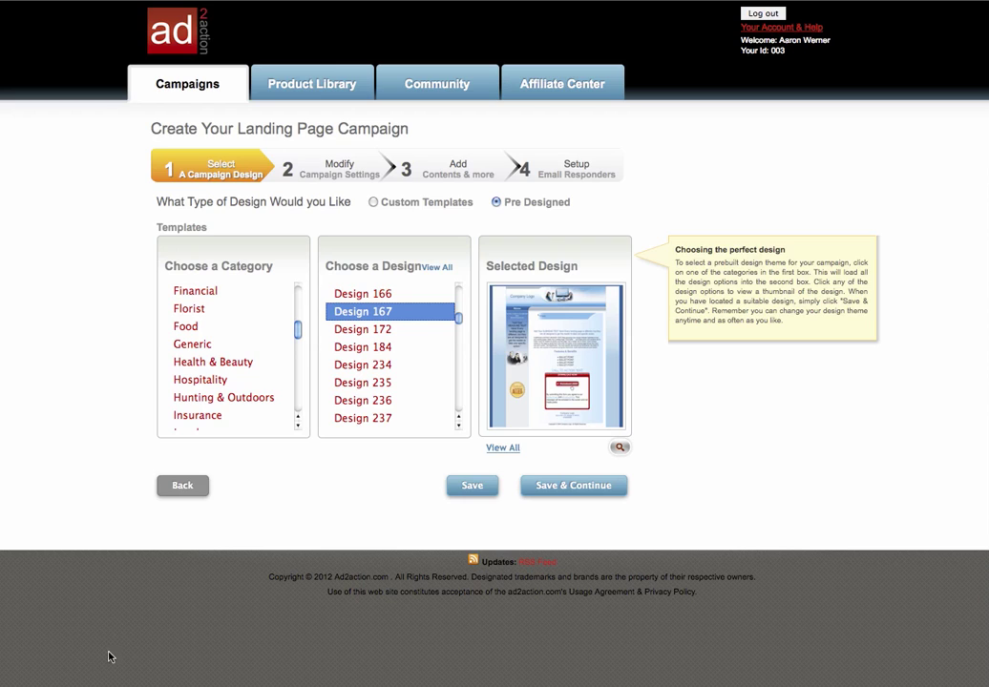